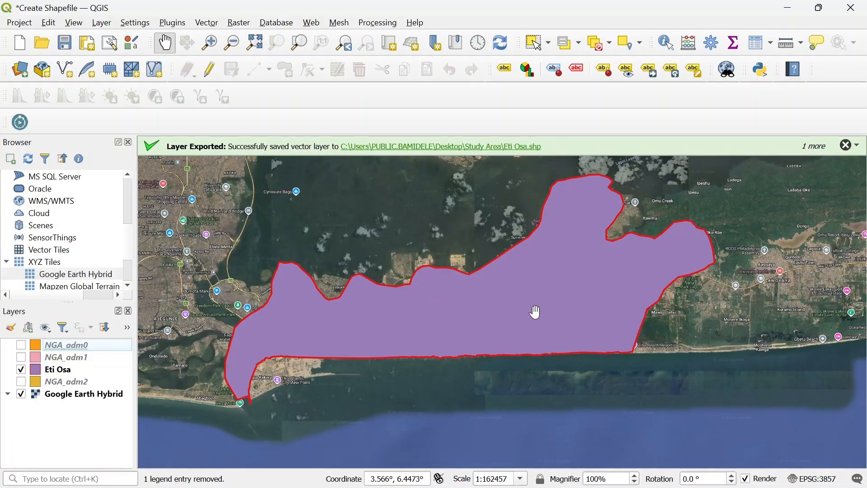
Switch to Excel and save the coordinate table as Book2 in CSV (Comma delimited) format in the PoINT folder
{"action": "mouse_move", "coordinate": [670, 487]}
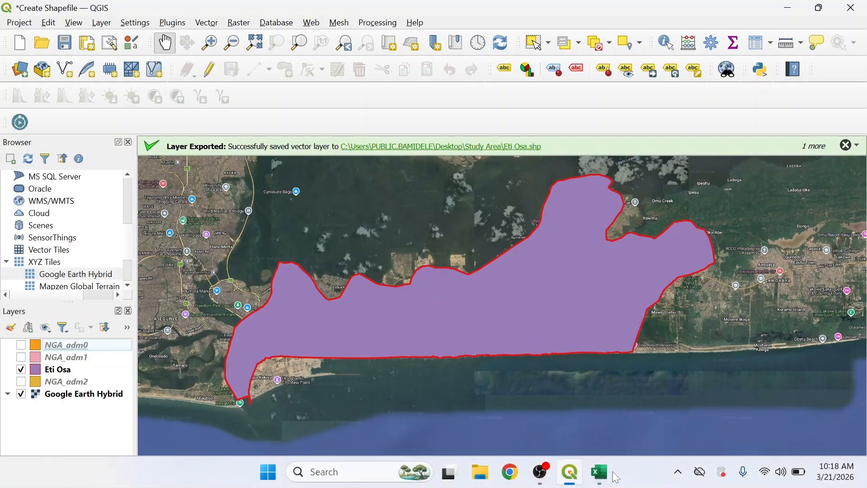
{"action": "left_click", "coordinate": [599, 478]}
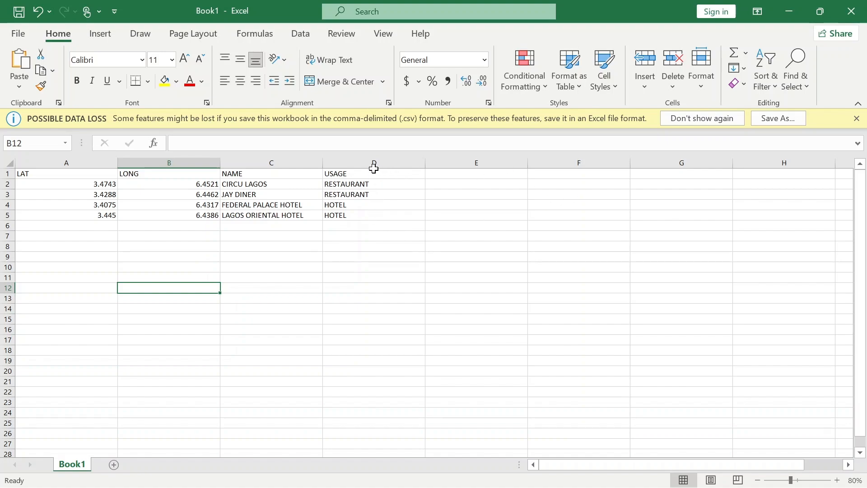
{"action": "left_click", "coordinate": [16, 34]}
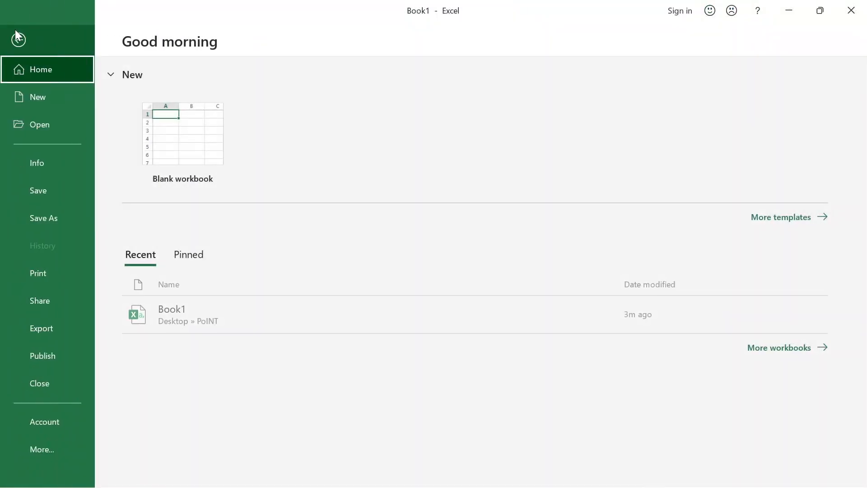
{"action": "left_click", "coordinate": [45, 218]}
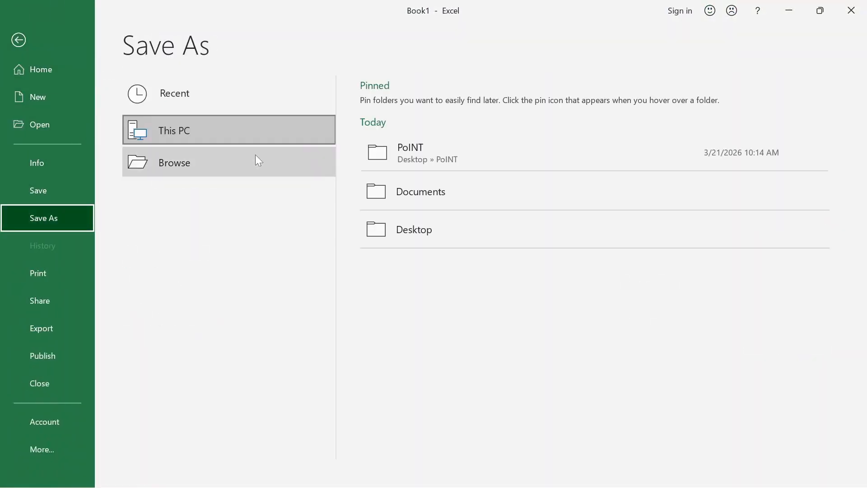
{"action": "left_click", "coordinate": [396, 156]}
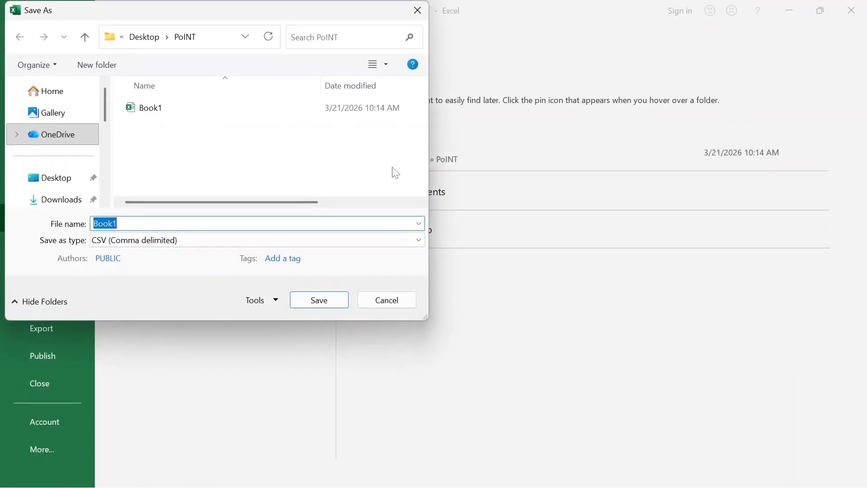
{"action": "left_click", "coordinate": [131, 224]}
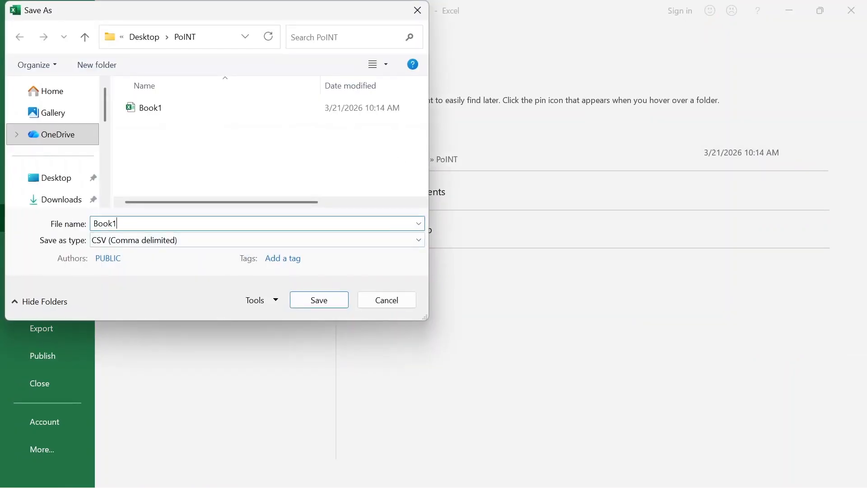
{"action": "key", "text": "BackSpace"}
{"action": "type", "text": "2"}
{"action": "left_click", "coordinate": [108, 249]}
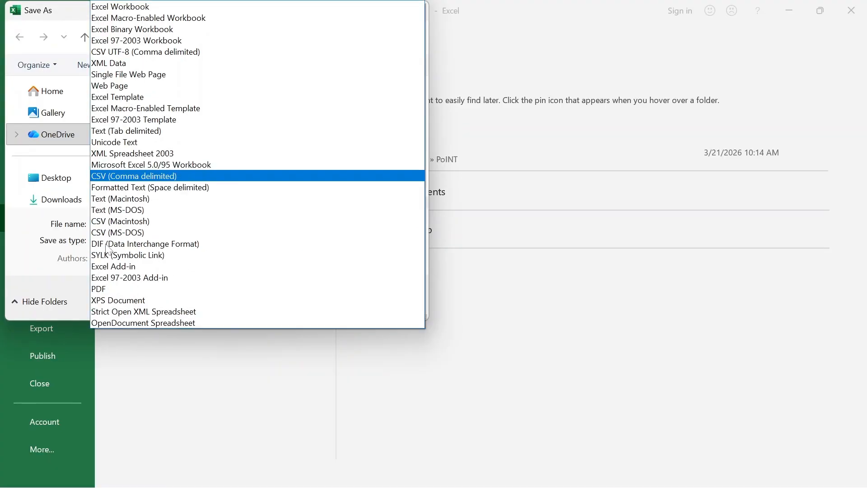
{"action": "left_click", "coordinate": [104, 178]}
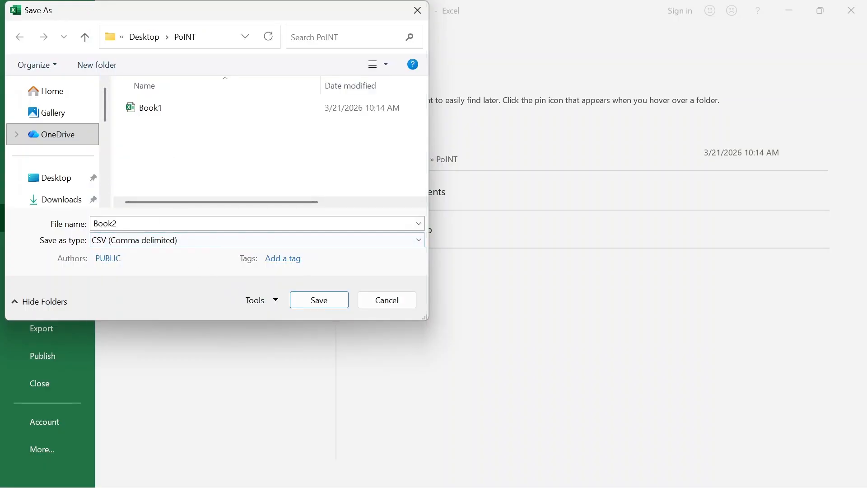
{"action": "left_click", "coordinate": [311, 300]}
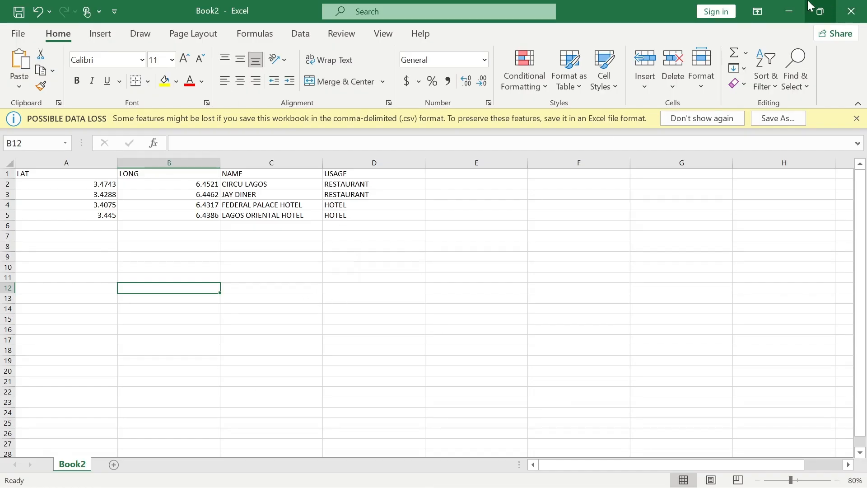
{"action": "left_click", "coordinate": [791, 9]}
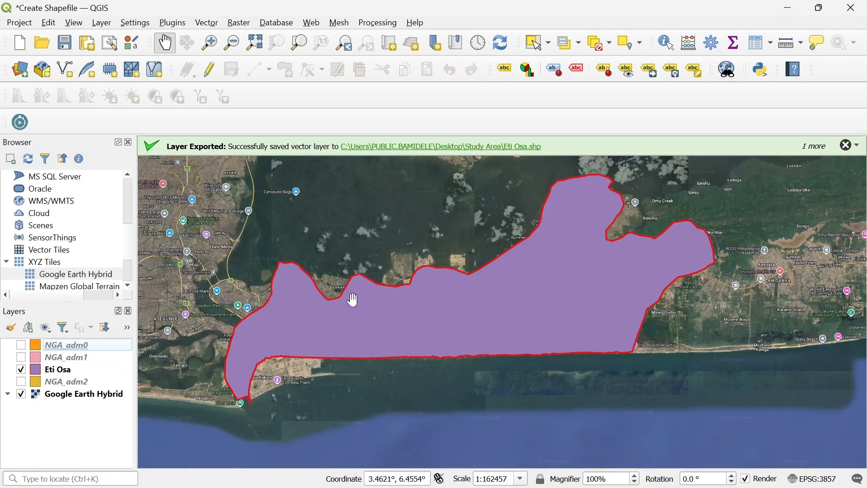
{"action": "left_click", "coordinate": [103, 23]}
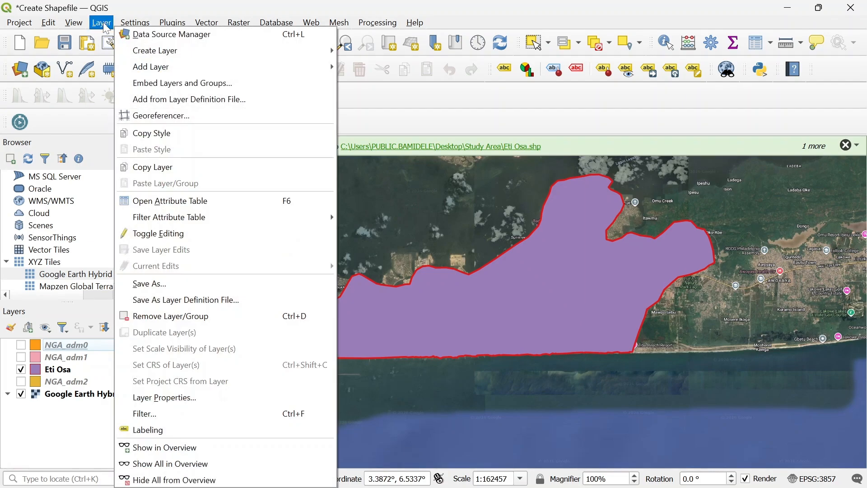
{"action": "mouse_move", "coordinate": [134, 69]}
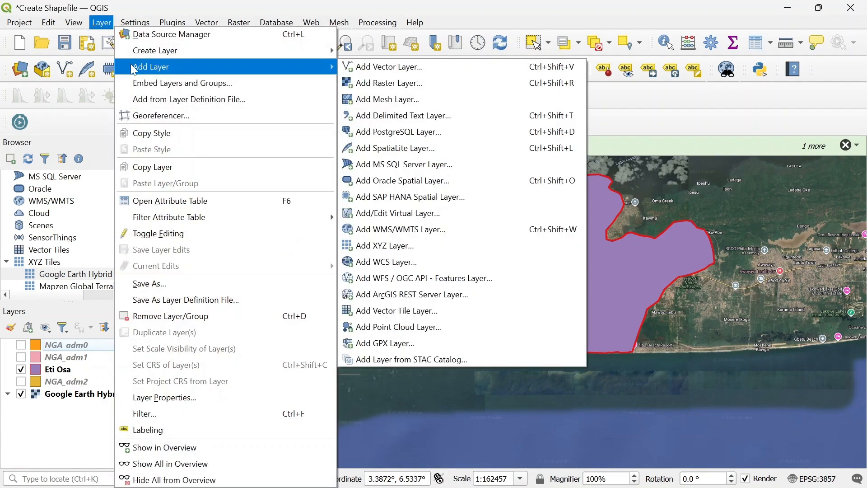
{"action": "left_click", "coordinate": [377, 119]}
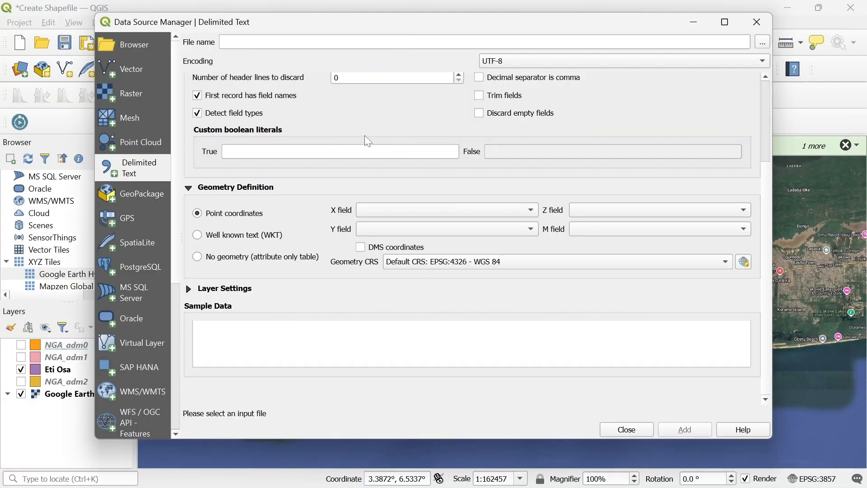
{"action": "left_click", "coordinate": [757, 21]}
{"action": "left_click", "coordinate": [23, 71]}
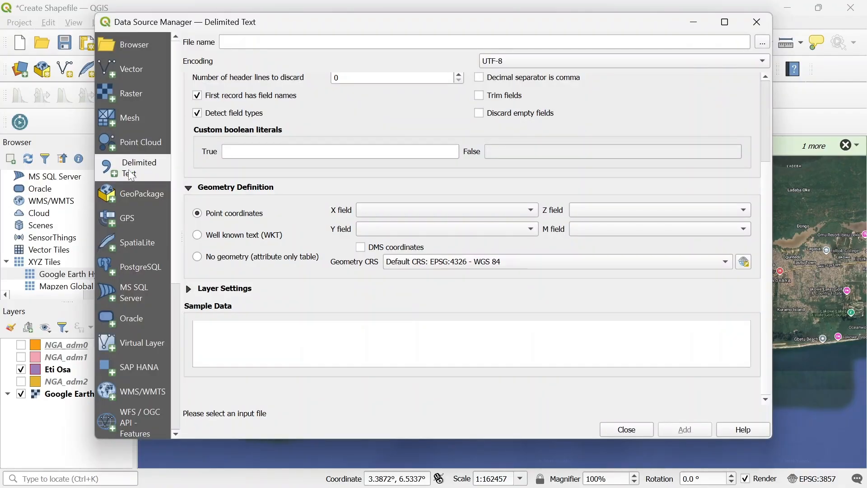
{"action": "left_click", "coordinate": [767, 25]}
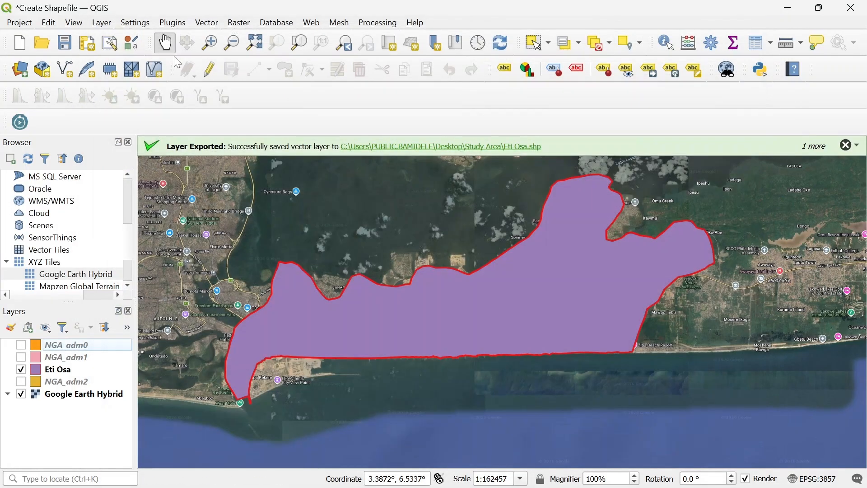
Start adding a delimited text layer and choose Book2.csv from the PoINT folder as its source file
{"action": "left_click", "coordinate": [102, 24]}
{"action": "mouse_move", "coordinate": [152, 68]}
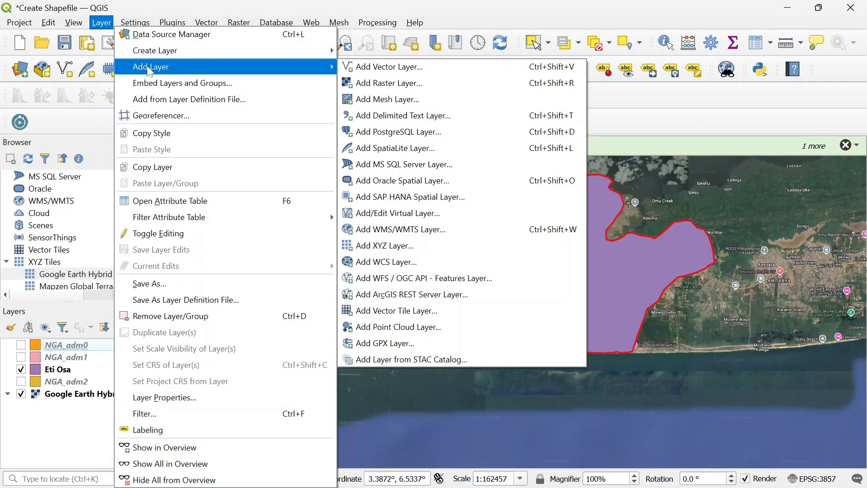
{"action": "left_click", "coordinate": [380, 118]}
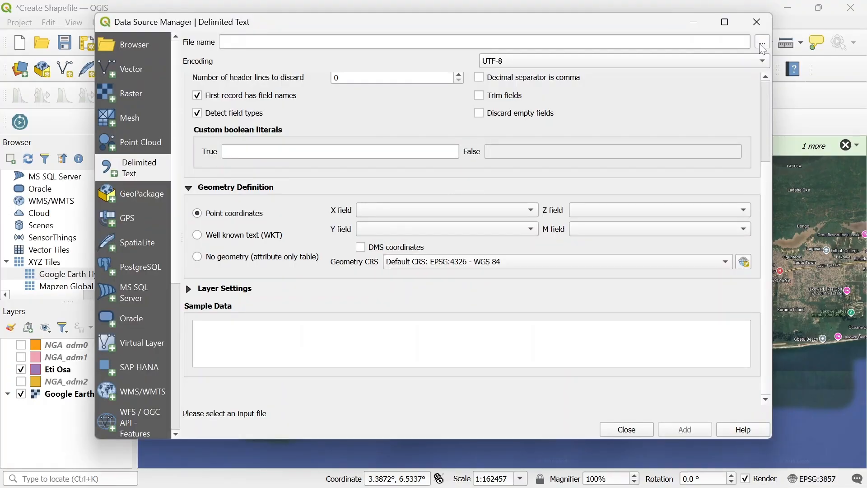
{"action": "left_click", "coordinate": [762, 43]}
{"action": "left_click", "coordinate": [276, 162]}
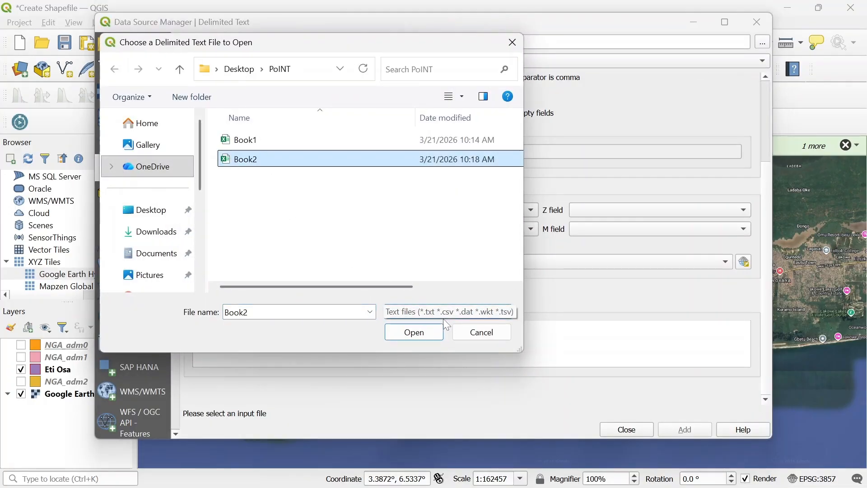
{"action": "left_click", "coordinate": [415, 335]}
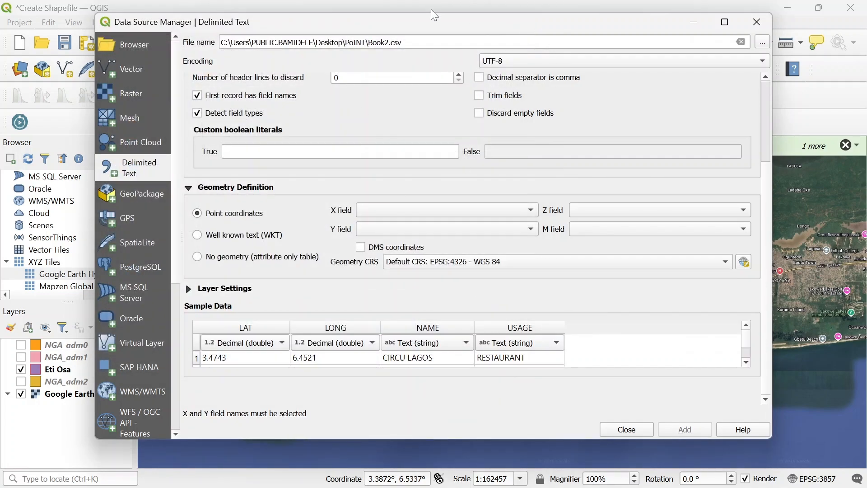
Assign LAT as the X field and LONG as the Y field, and add the points as a layer to the map
{"action": "left_click", "coordinate": [531, 211]}
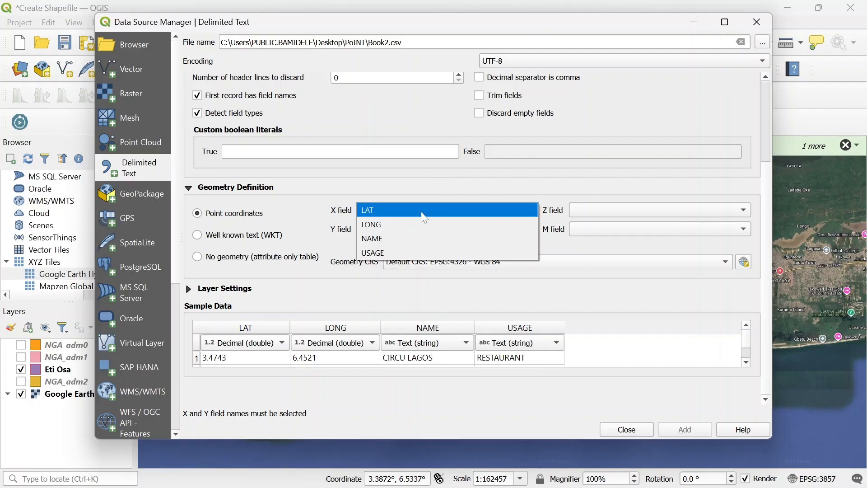
{"action": "left_click", "coordinate": [421, 212]}
{"action": "left_click", "coordinate": [530, 228]}
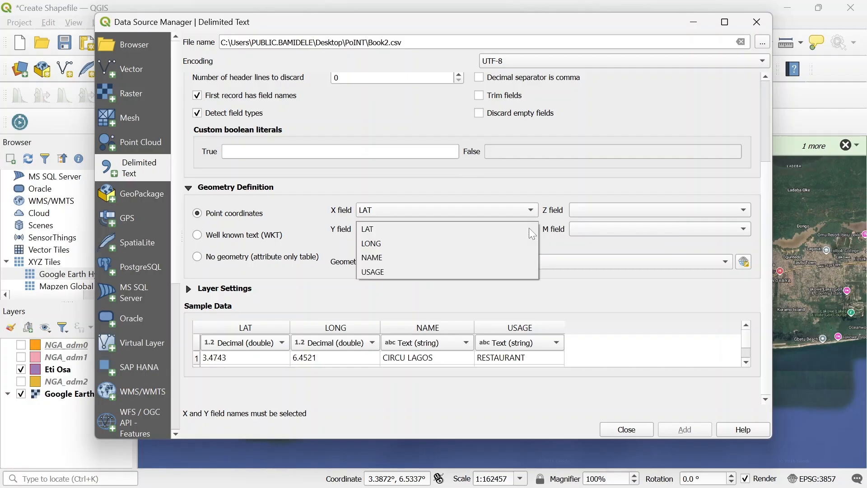
{"action": "left_click", "coordinate": [428, 247]}
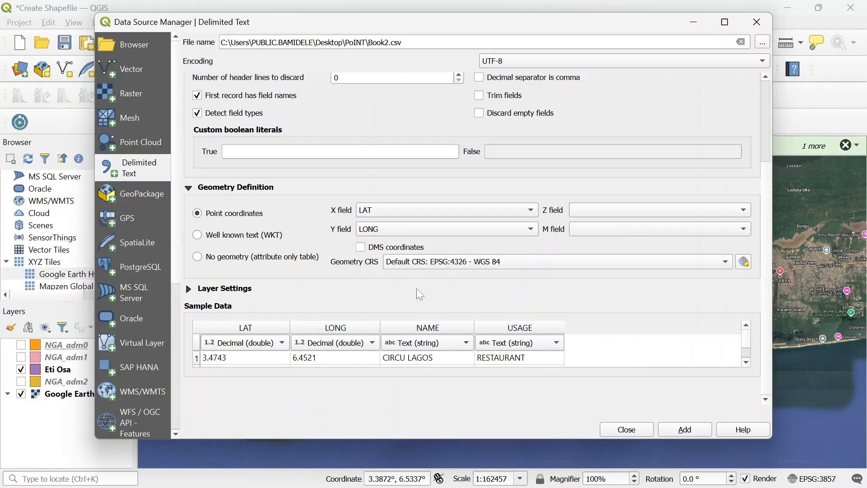
{"action": "left_click", "coordinate": [670, 437]}
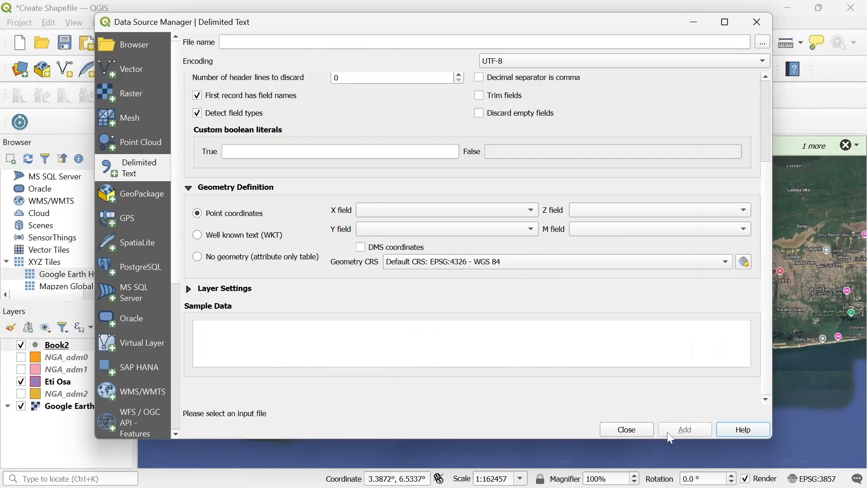
{"action": "left_click", "coordinate": [758, 22]}
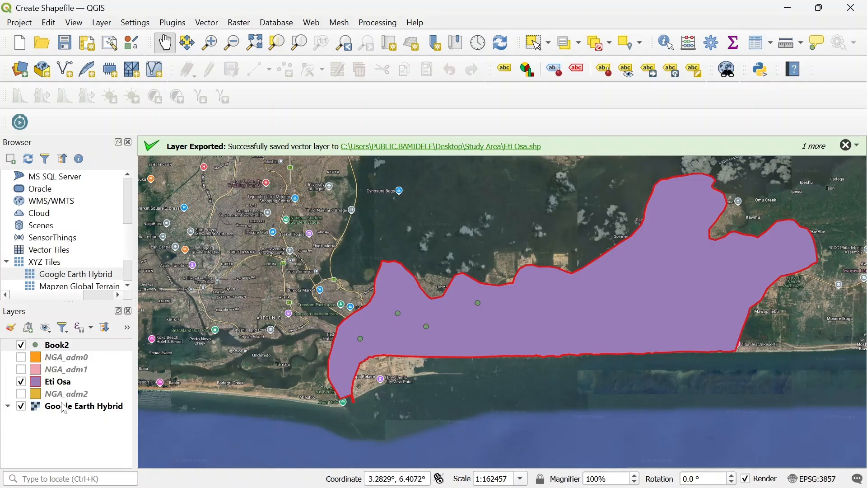
Show labels on the Book2 point layer and check them against the source table in Excel
{"action": "left_click", "coordinate": [66, 351]}
{"action": "right_click", "coordinate": [70, 353]}
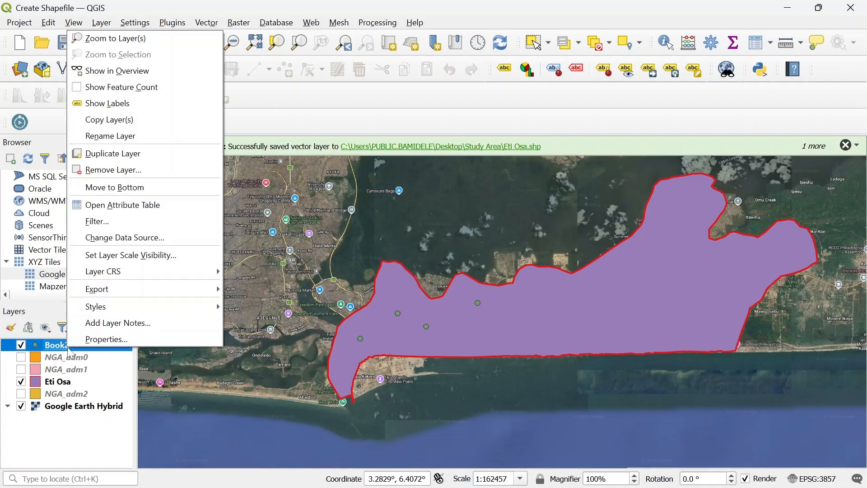
{"action": "left_click", "coordinate": [115, 111]}
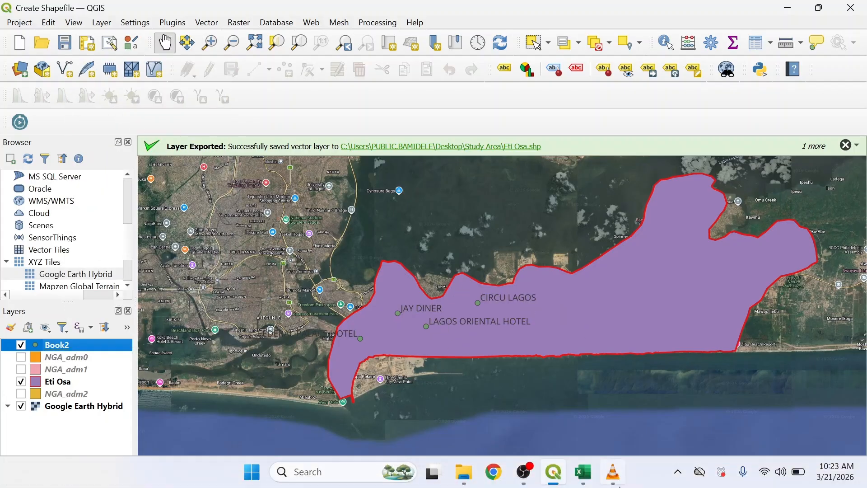
{"action": "left_click", "coordinate": [587, 476]}
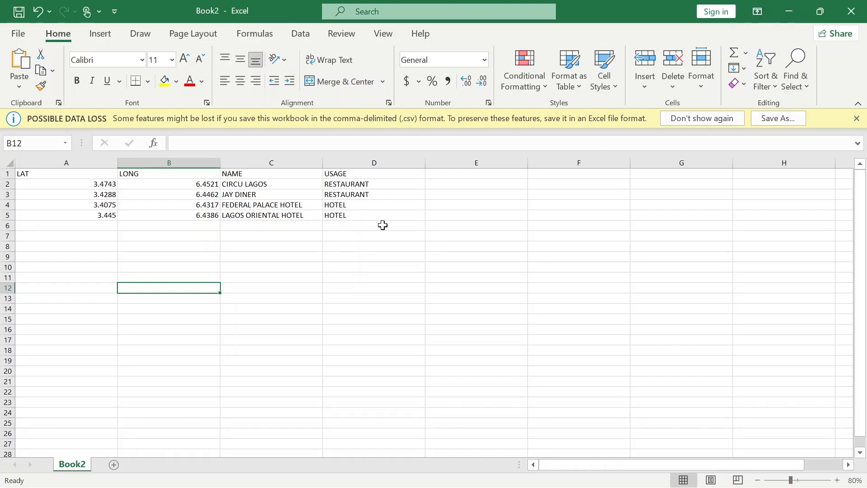
{"action": "left_click", "coordinate": [790, 11]}
{"action": "right_click", "coordinate": [92, 347]}
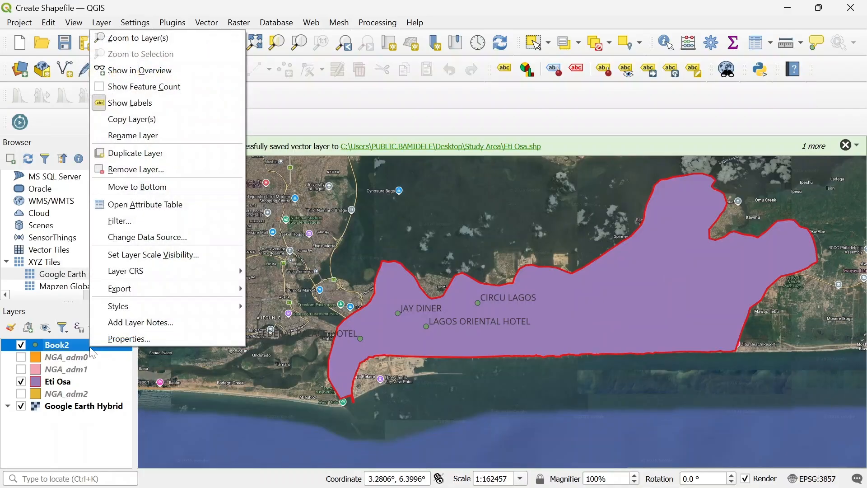
{"action": "left_click", "coordinate": [110, 340]}
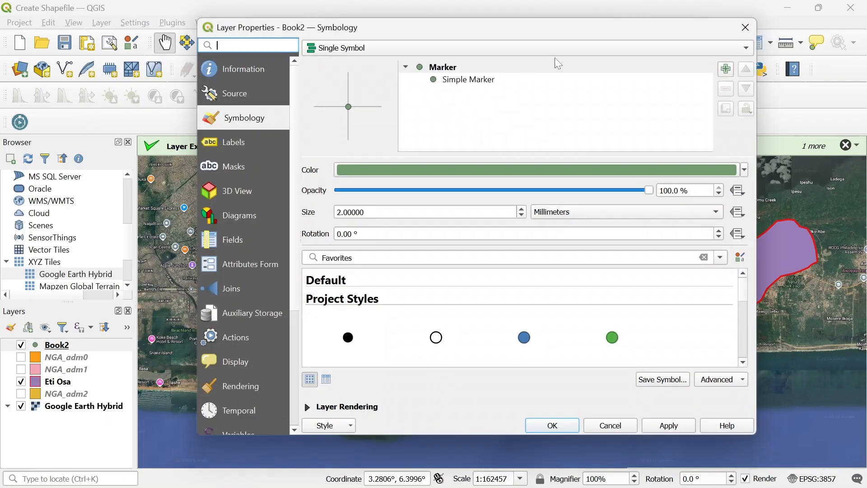
{"action": "left_click", "coordinate": [746, 28]}
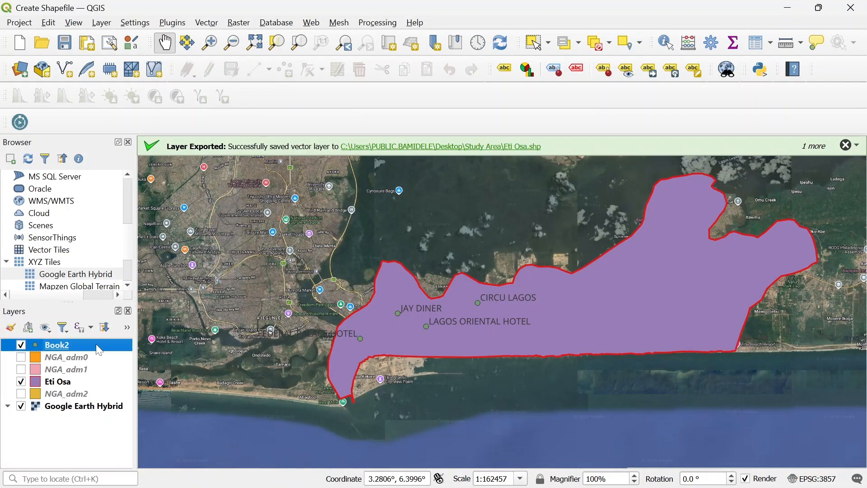
Set the Book2 layer's labels to use the USAGE field as their value
{"action": "right_click", "coordinate": [99, 351]}
{"action": "left_click", "coordinate": [113, 339]}
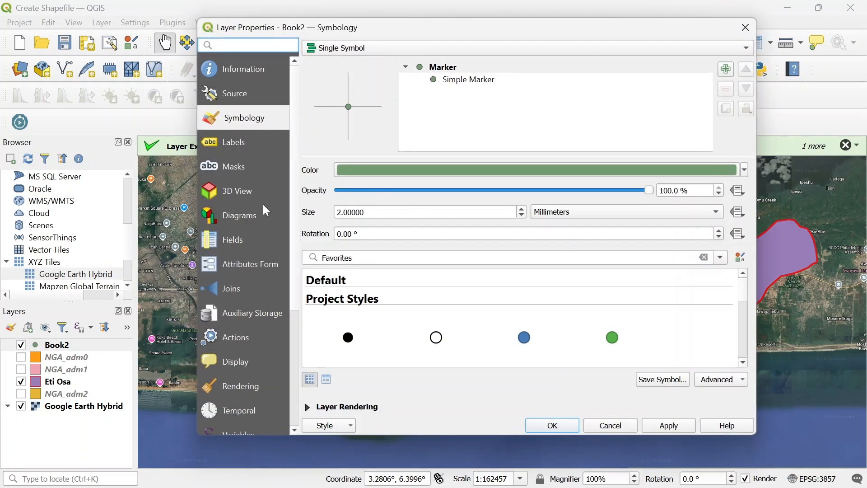
{"action": "left_click", "coordinate": [243, 144]}
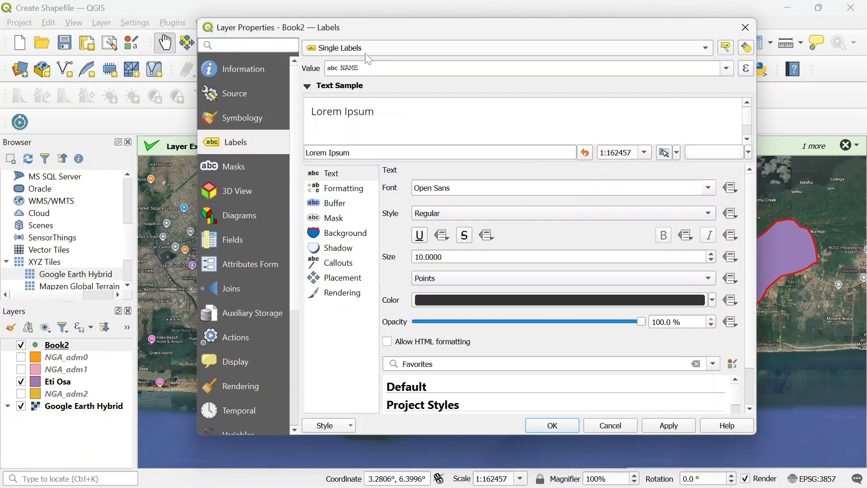
{"action": "left_click", "coordinate": [728, 70]}
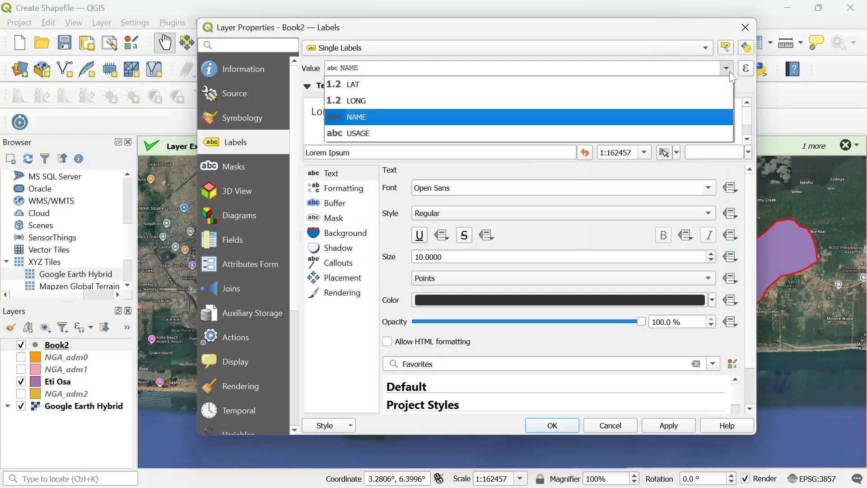
{"action": "left_click", "coordinate": [368, 135]}
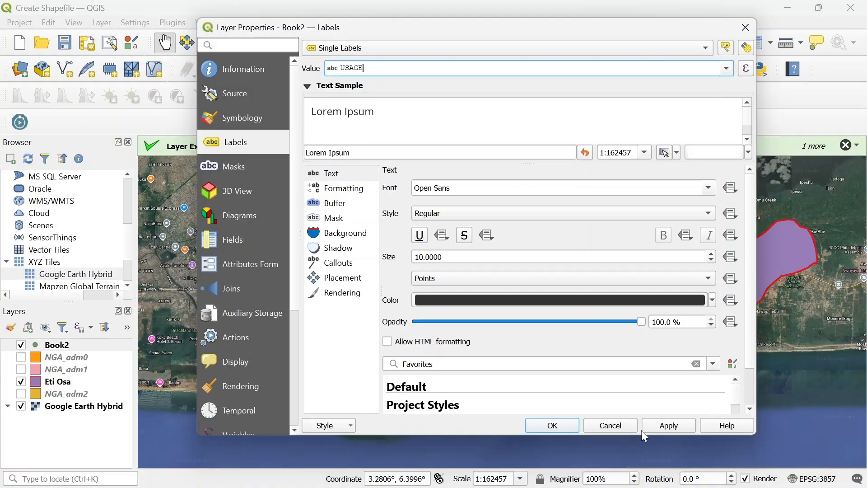
{"action": "left_click", "coordinate": [670, 426]}
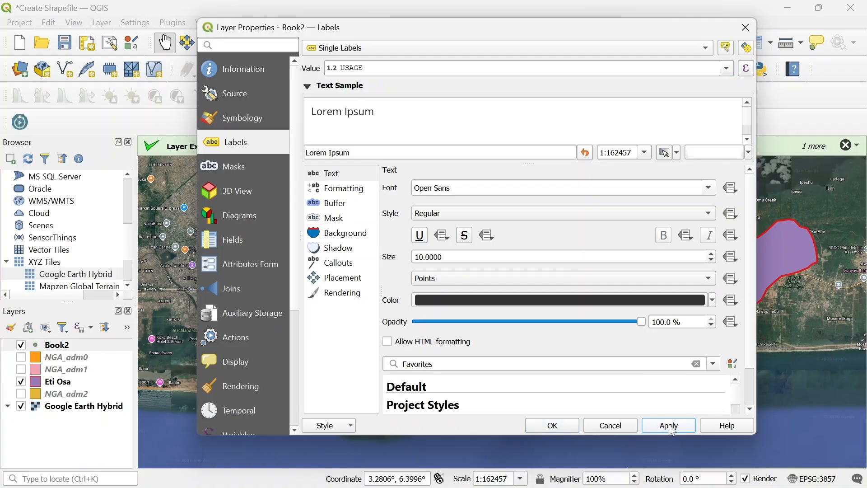
{"action": "left_click", "coordinate": [551, 424]}
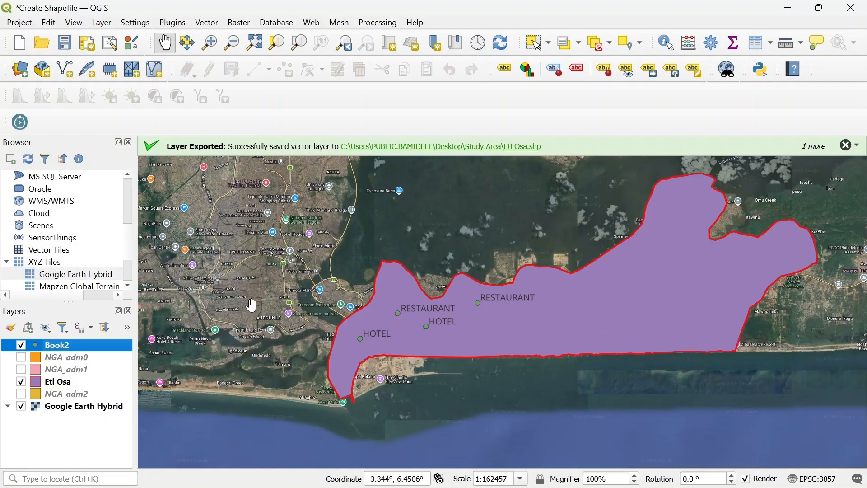
Review the source coordinate table in Excel to compare its columns with the map labels
{"action": "mouse_move", "coordinate": [589, 470]}
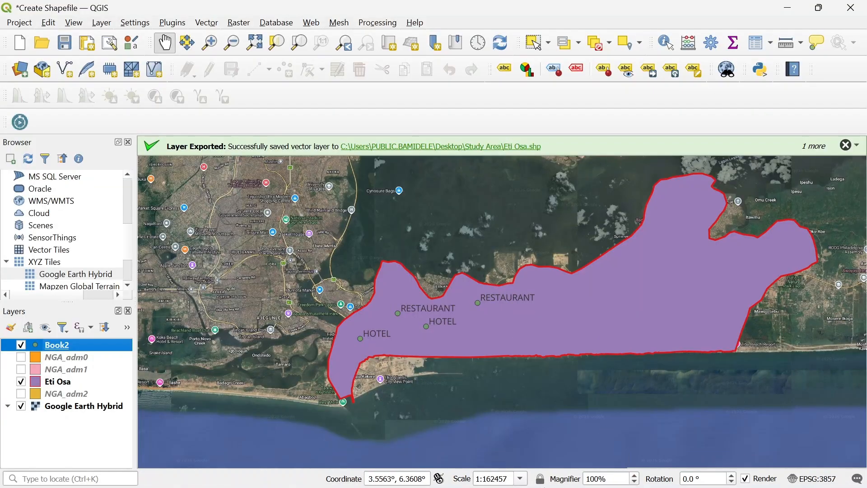
{"action": "left_click", "coordinate": [583, 471]}
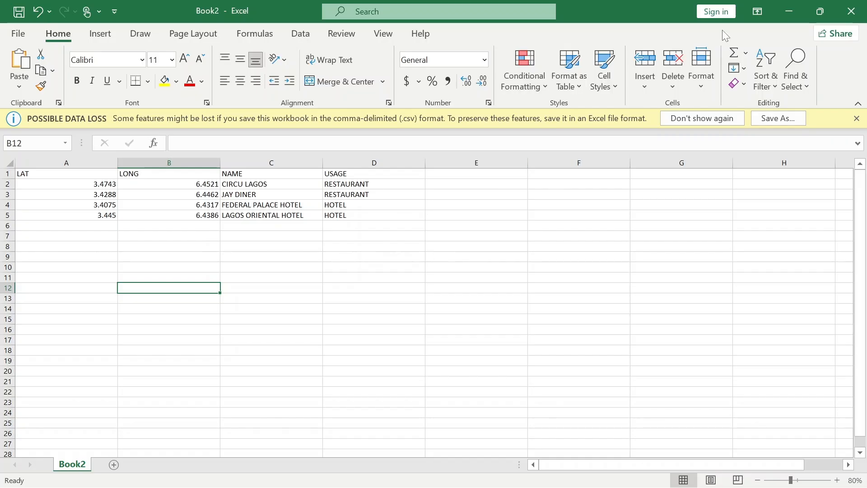
{"action": "left_click", "coordinate": [789, 11]}
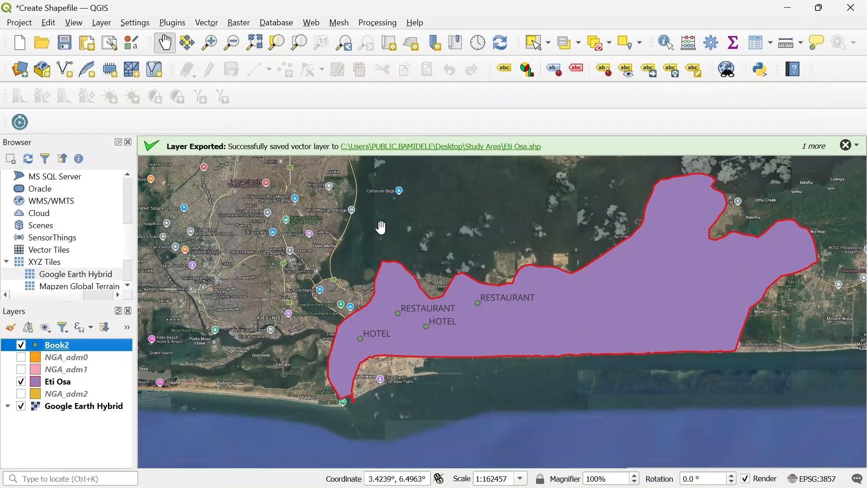